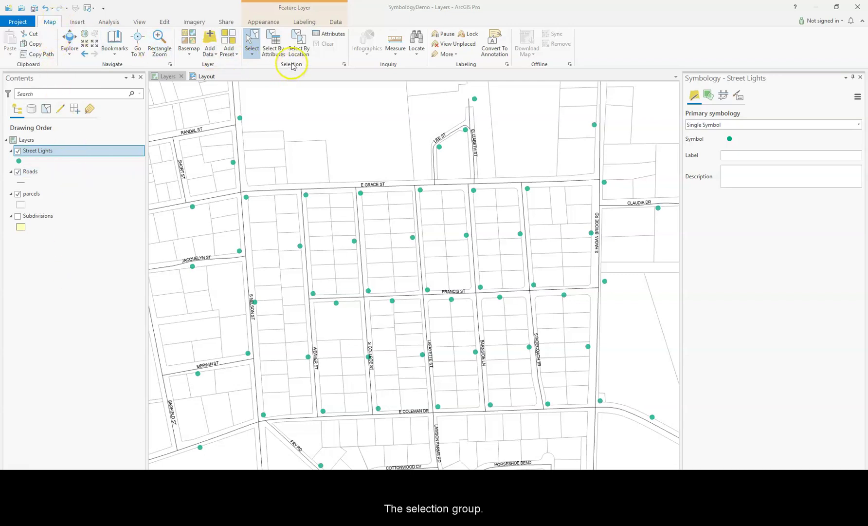
# Activate the Select tool in the Map tab's Selection group.
pyautogui.click(255, 42)
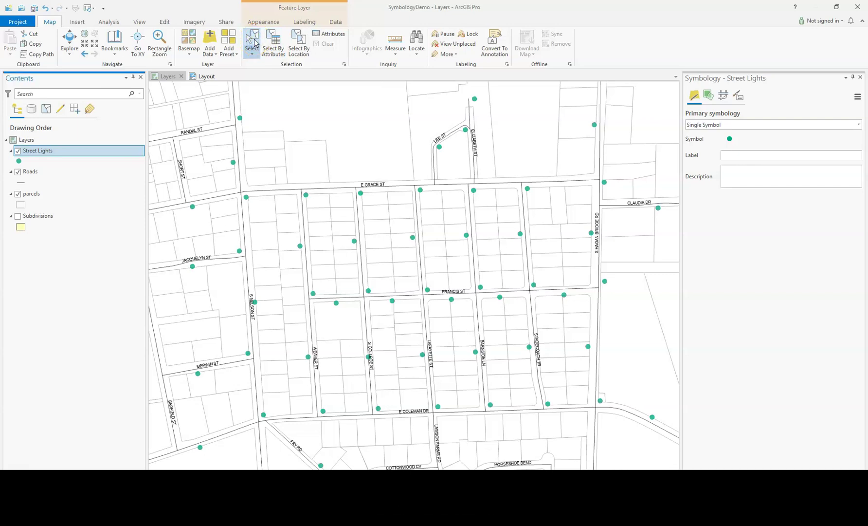
# Leave Street Lights as the only selectable layer and box-select the 11 western street lights.
pyautogui.click(45, 109)
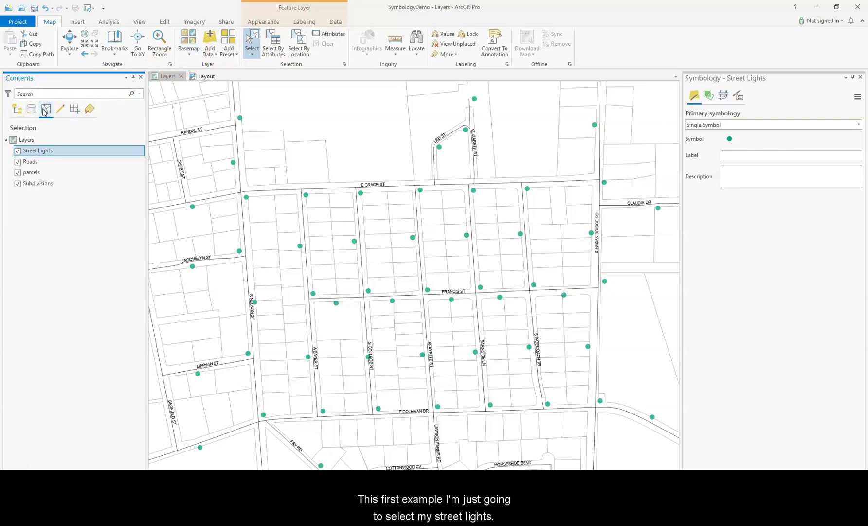
pyautogui.click(17, 161)
pyautogui.click(17, 183)
pyautogui.moveTo(286, 157); pyautogui.dragTo(383, 432)
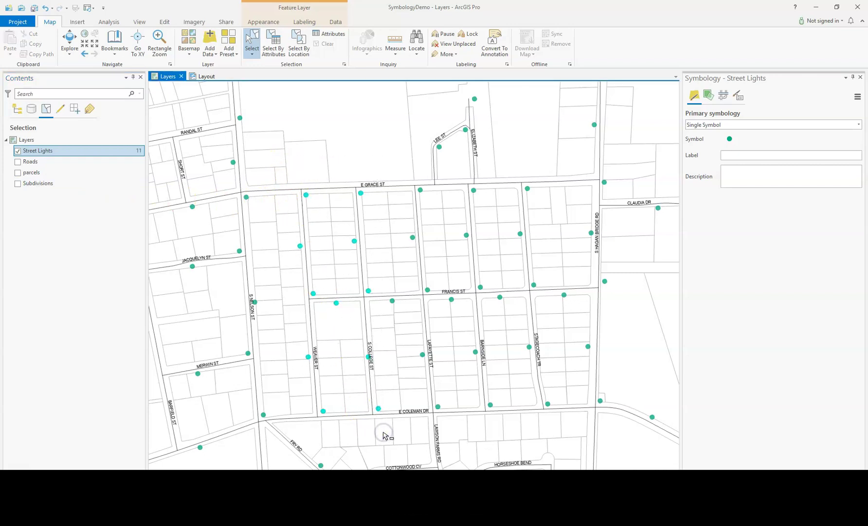
# Export the selected street lights to HahiraParks.gdb as Streetlightreplacement.
pyautogui.rightClick(50, 151)
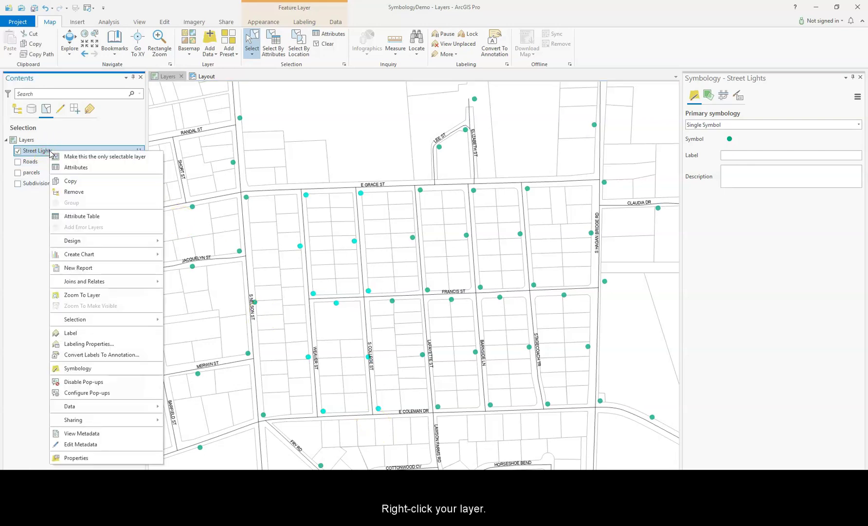
pyautogui.moveTo(134, 407)
pyautogui.click(193, 409)
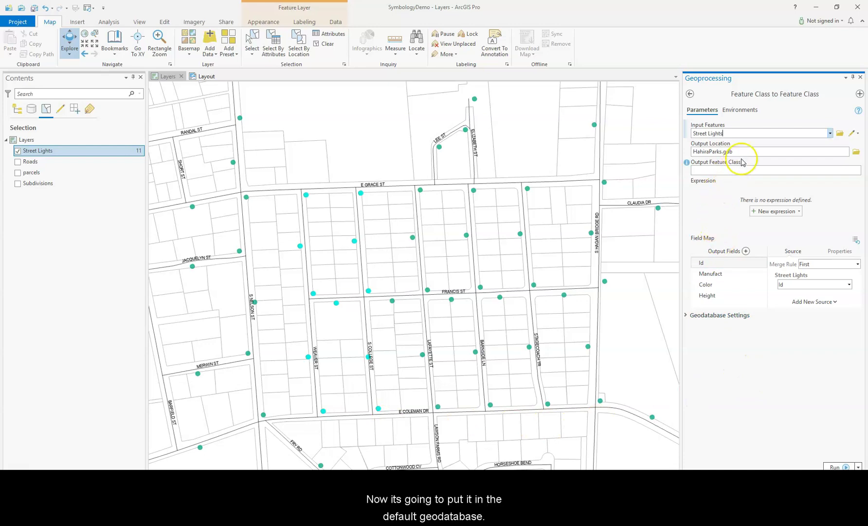
pyautogui.click(773, 169)
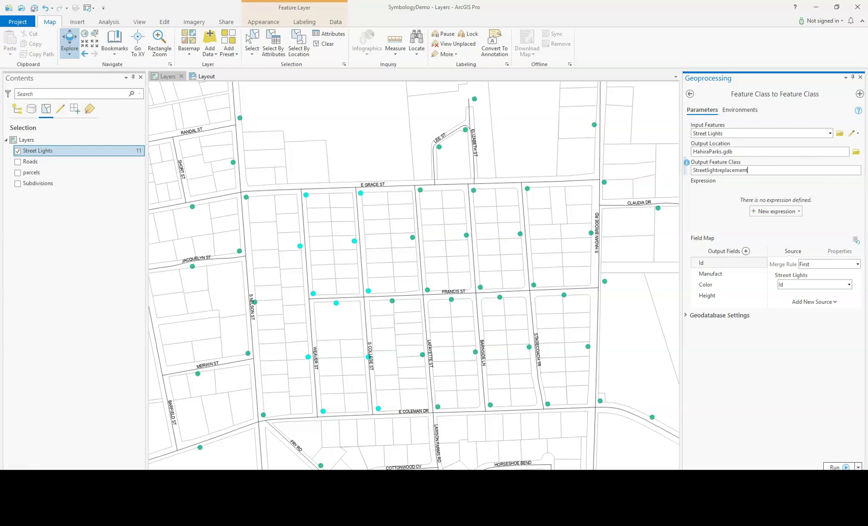
pyautogui.click(835, 466)
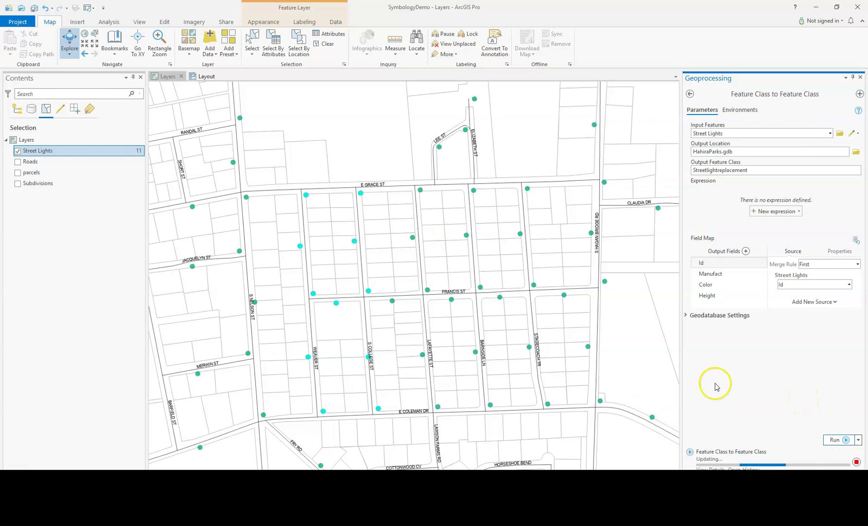
# Return Contents to drawing order, clear the selection, and open Streetlightreplacement's point symbol.
pyautogui.click(102, 330)
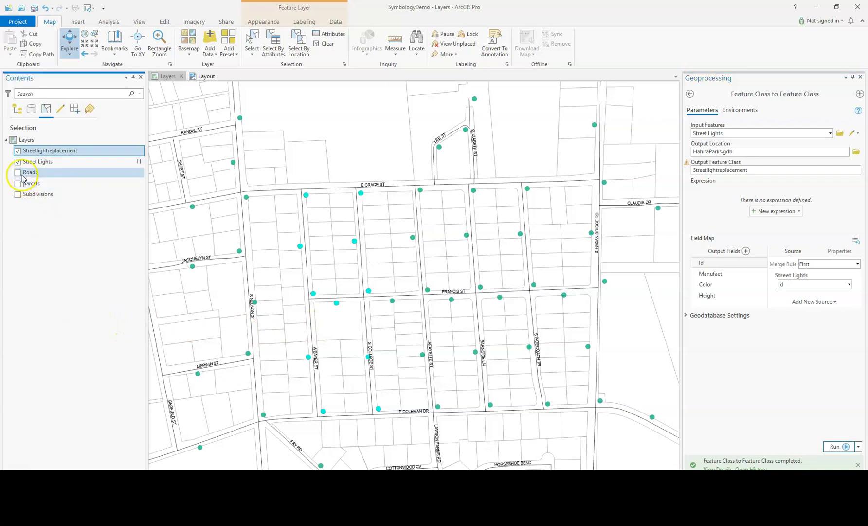
pyautogui.click(18, 113)
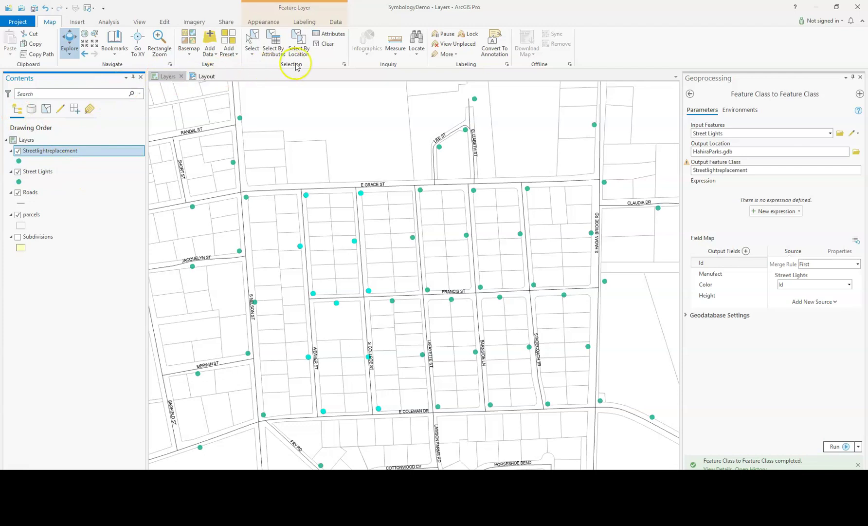
pyautogui.click(328, 45)
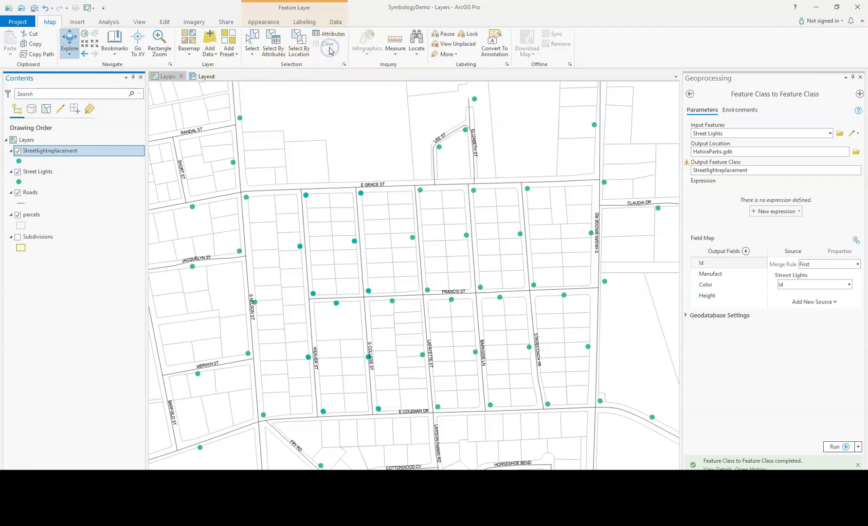
pyautogui.click(18, 161)
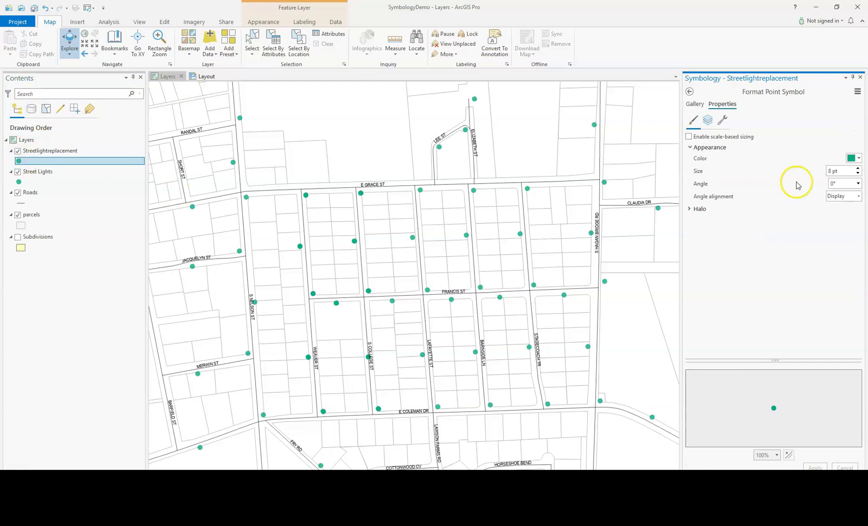
# Color the Streetlightreplacement points blue.
pyautogui.click(858, 160)
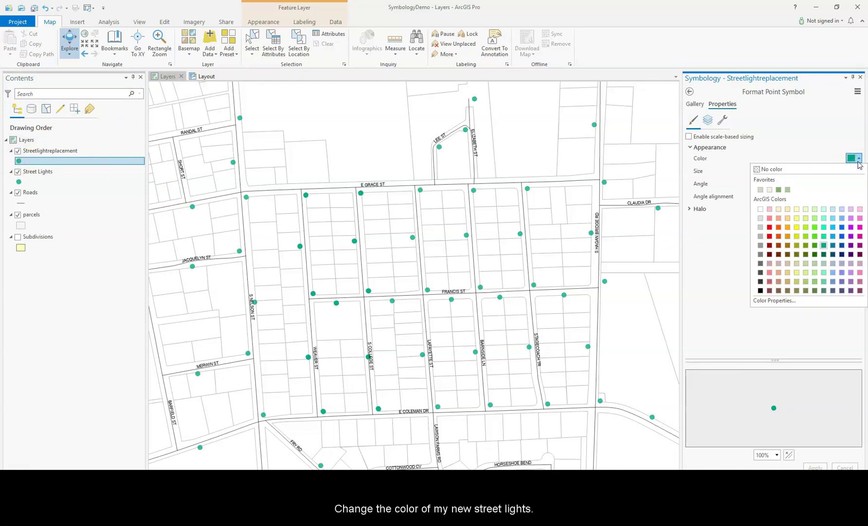
pyautogui.click(842, 228)
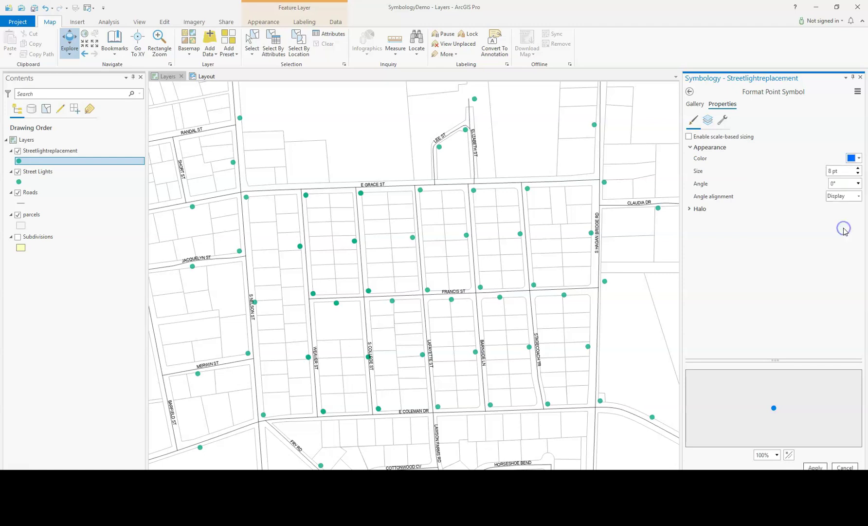
pyautogui.click(823, 466)
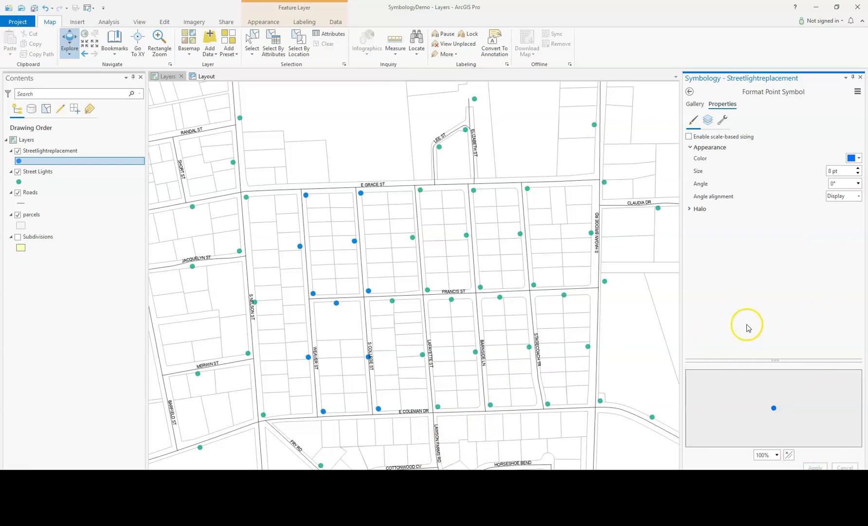
# Rename the layer to Street Light Replacement.
pyautogui.click(38, 153)
pyautogui.click(41, 153)
pyautogui.click(38, 153)
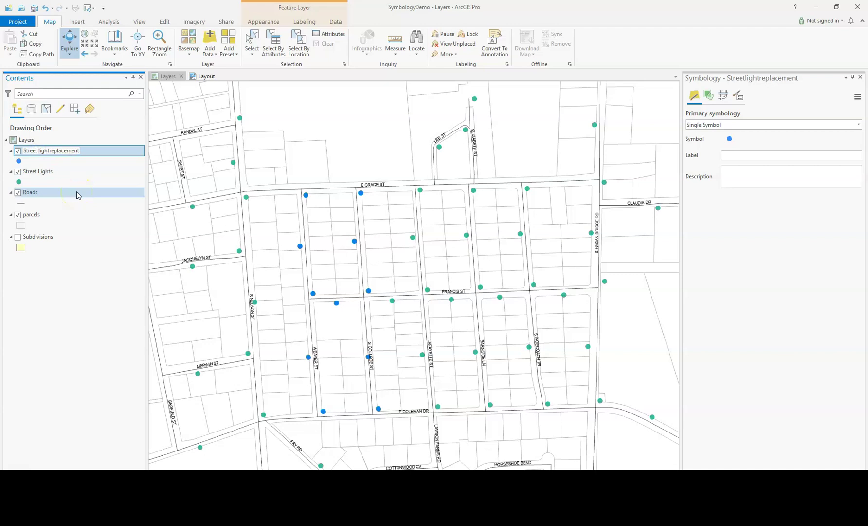
pyautogui.press('Right')
pyautogui.press('Right')
pyautogui.press('Right')
pyautogui.press('Right')
pyautogui.press('Right')
pyautogui.press('Delete')
pyautogui.write('R')
pyautogui.press('Left')
pyautogui.press('Left')
pyautogui.press('Left')
pyautogui.press('Left')
pyautogui.press('Left')
pyautogui.press('Delete')
pyautogui.write('L')
pyautogui.press('Return')
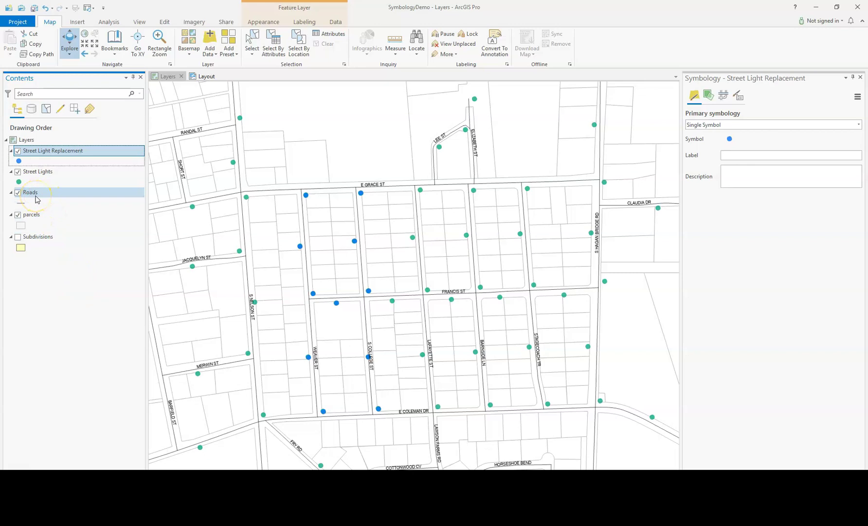
# Leave Roads as the only selectable layer and box-select the 4 road segments around Francis St.
pyautogui.click(45, 109)
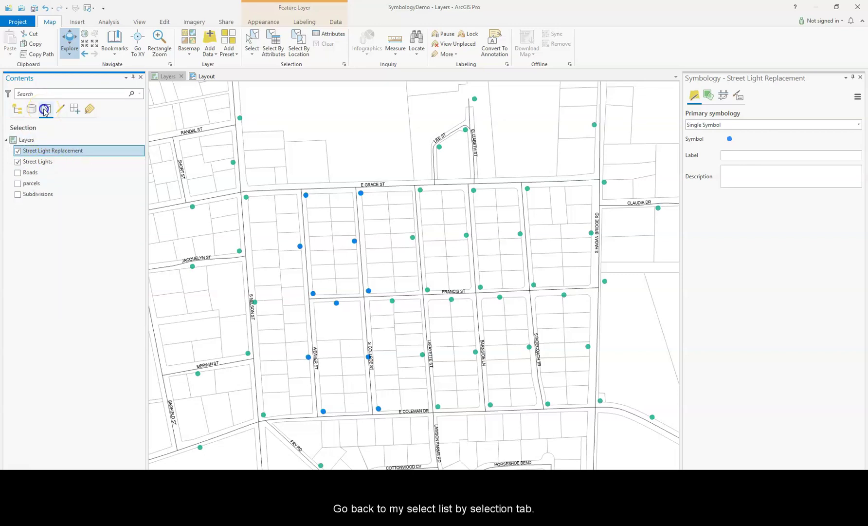
pyautogui.click(17, 151)
pyautogui.click(17, 161)
pyautogui.click(18, 172)
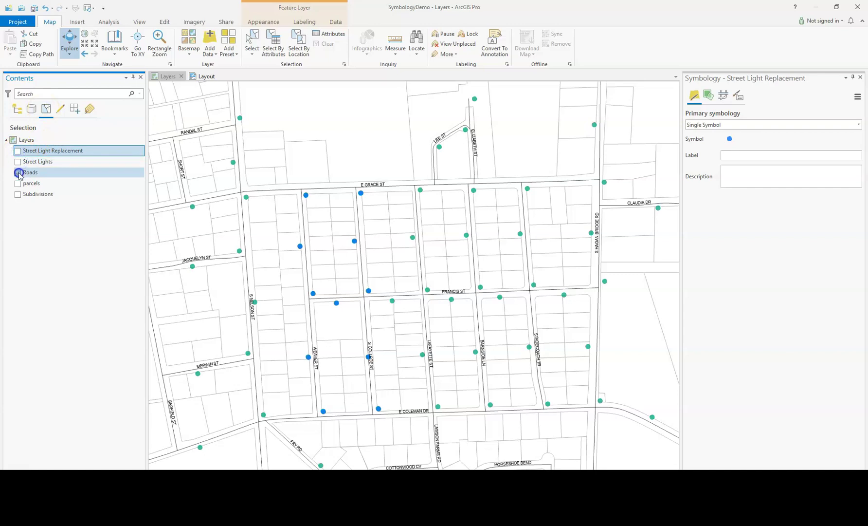
pyautogui.click(253, 40)
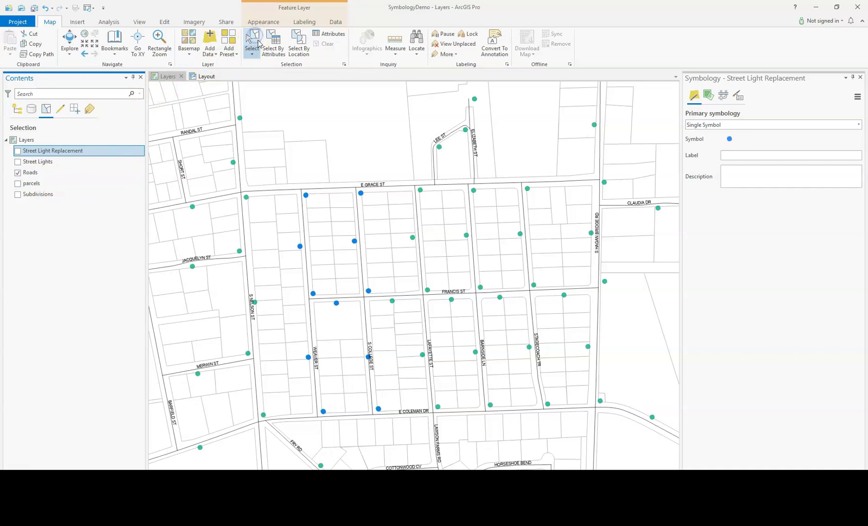
pyautogui.moveTo(463, 272); pyautogui.dragTo(483, 304)
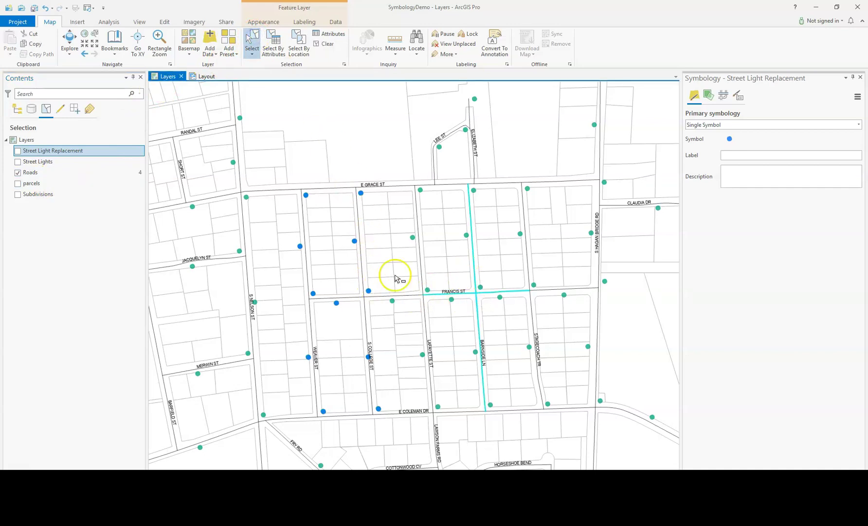
# Export the selected roads to HahiraParks.gdb as Roadstobepaved.
pyautogui.rightClick(32, 173)
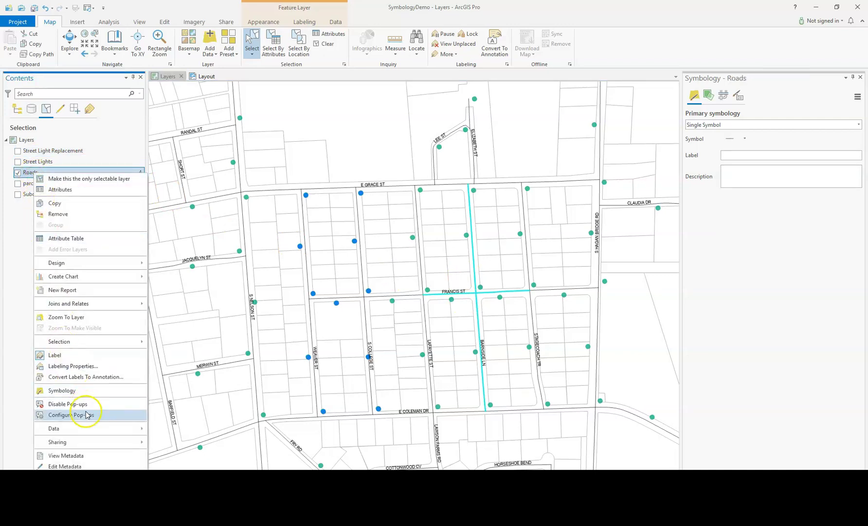
pyautogui.moveTo(99, 428)
pyautogui.click(170, 429)
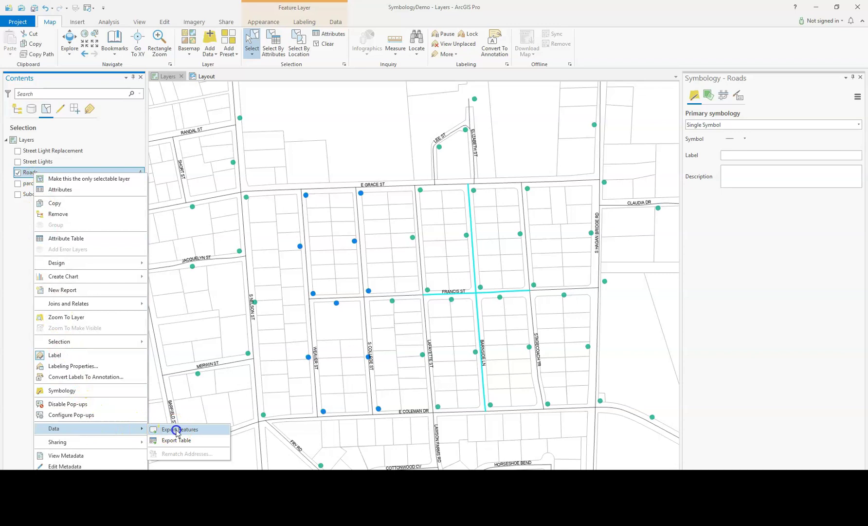
pyautogui.click(783, 170)
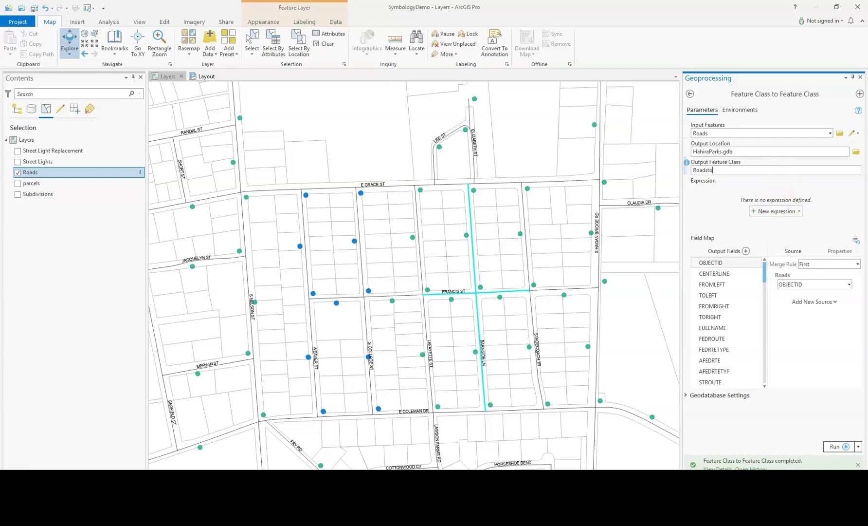
pyautogui.write('Roadstobepaved')
pyautogui.click(835, 446)
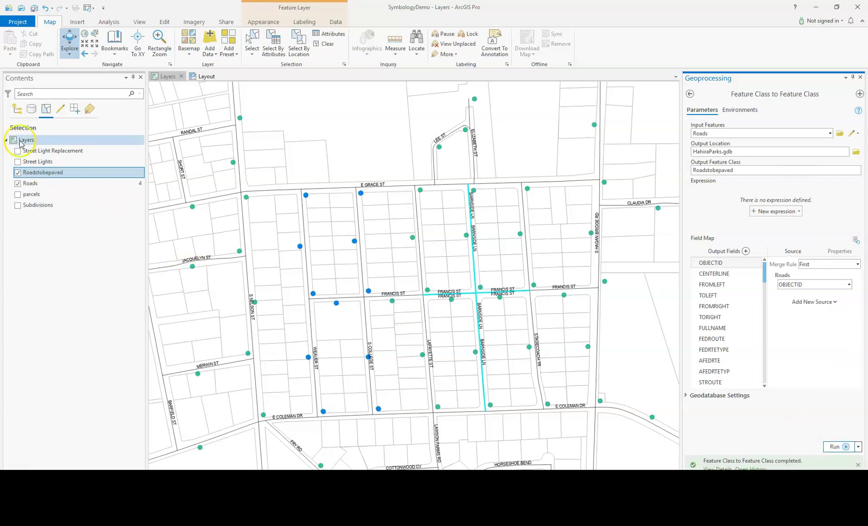
# Color the Roadstobepaved lines red and clear the road selection.
pyautogui.click(17, 109)
pyautogui.click(21, 203)
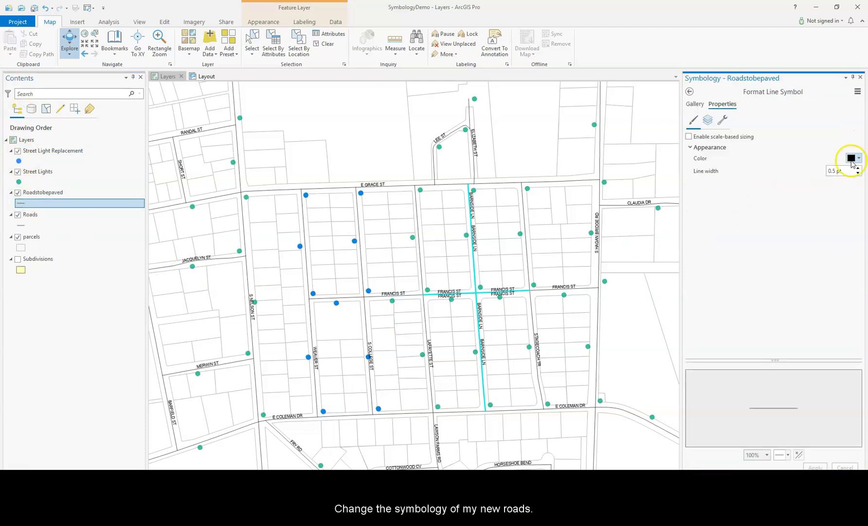
pyautogui.click(853, 161)
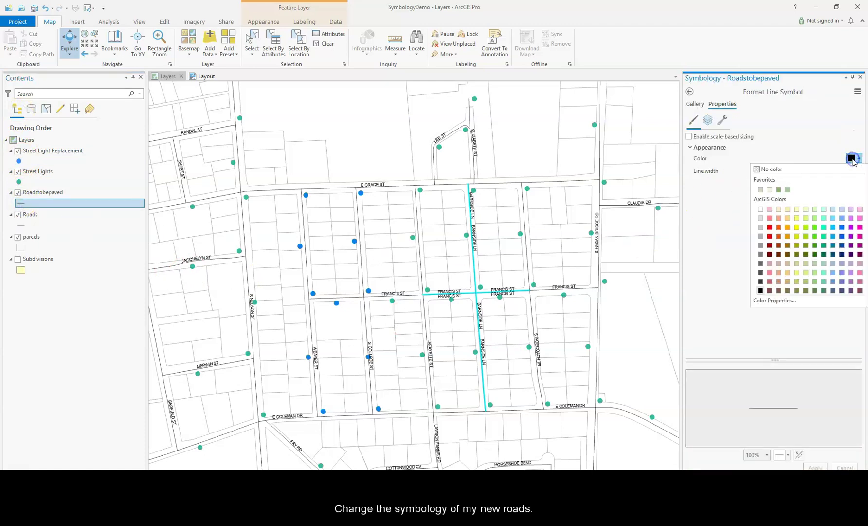
pyautogui.click(768, 237)
pyautogui.click(817, 466)
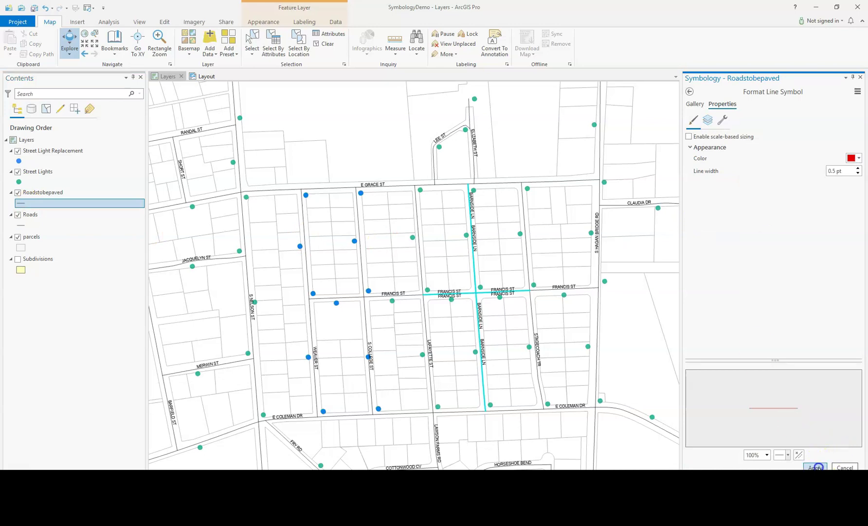
pyautogui.click(320, 45)
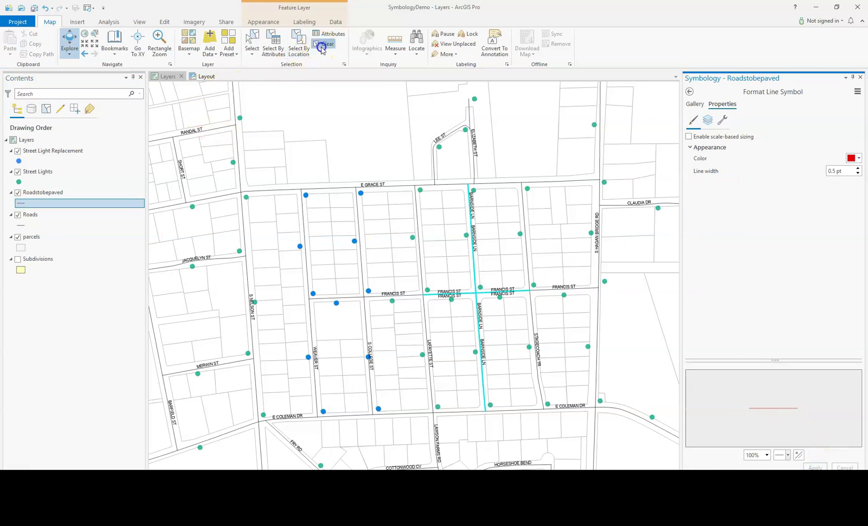
# Rename the layer to Roads to be paved.
pyautogui.click(43, 192)
pyautogui.click(40, 193)
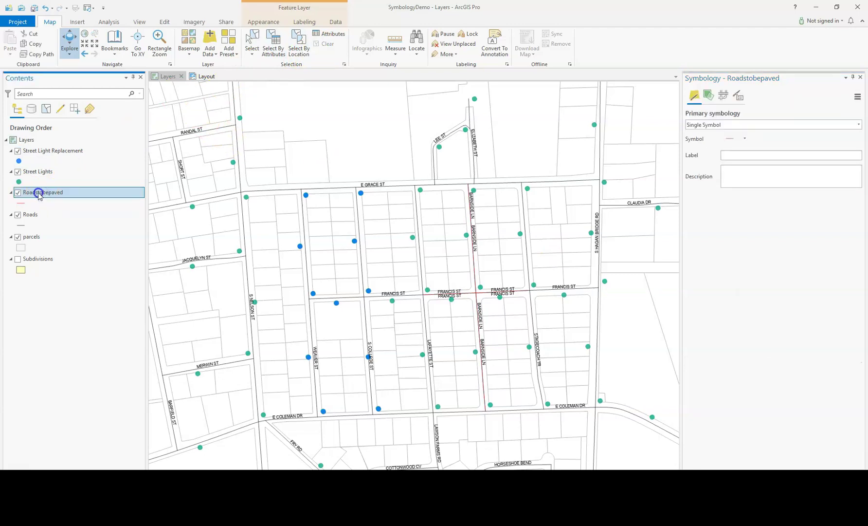
pyautogui.click(39, 193)
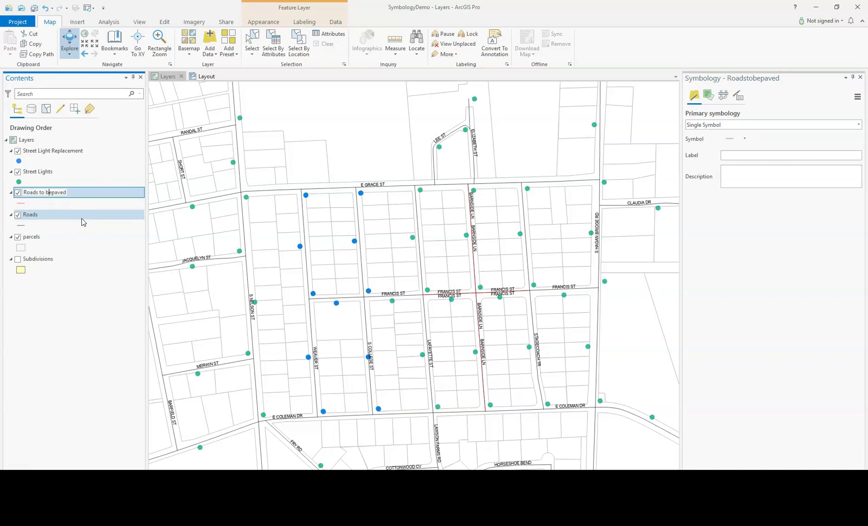
pyautogui.press('Return')
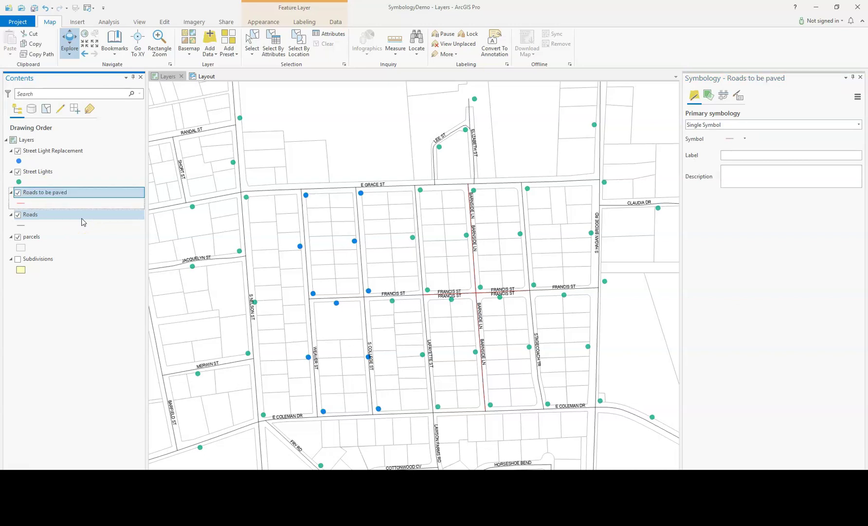
# Set the line width to 1 pt and turn off the layer's street labels.
pyautogui.click(730, 139)
pyautogui.click(859, 168)
pyautogui.click(816, 466)
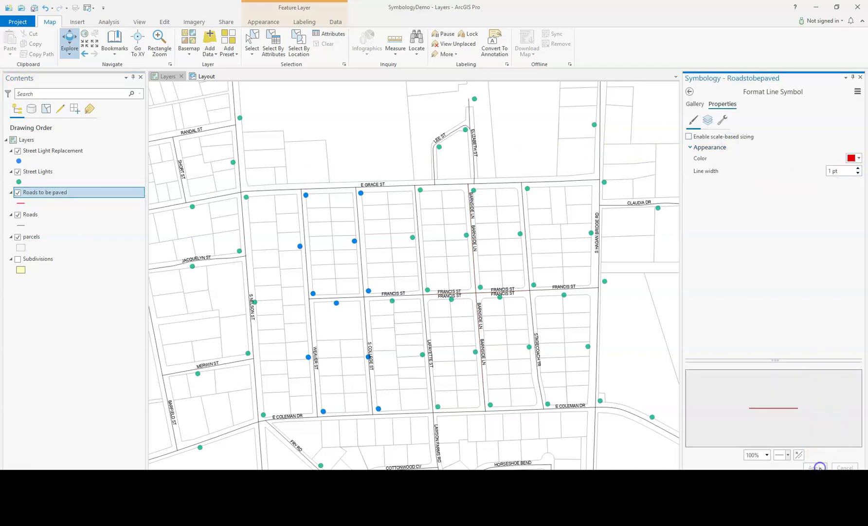
pyautogui.rightClick(60, 199)
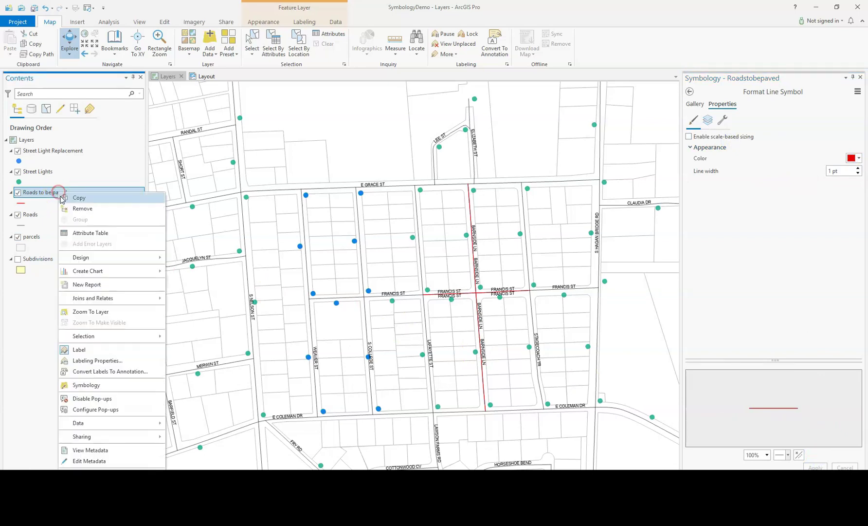
pyautogui.click(99, 349)
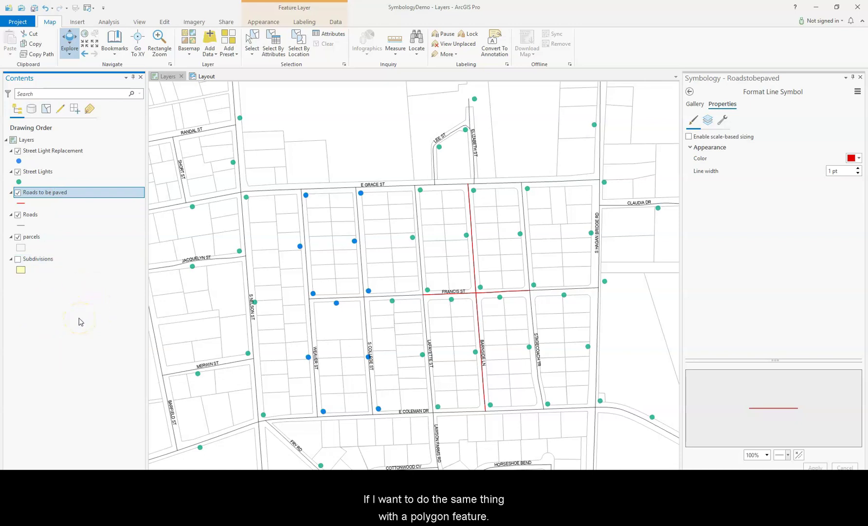
# Make parcels the only selectable layer, unchecking Roads to be paved and Roads.
pyautogui.click(46, 109)
pyautogui.click(18, 172)
pyautogui.click(18, 183)
pyautogui.click(17, 195)
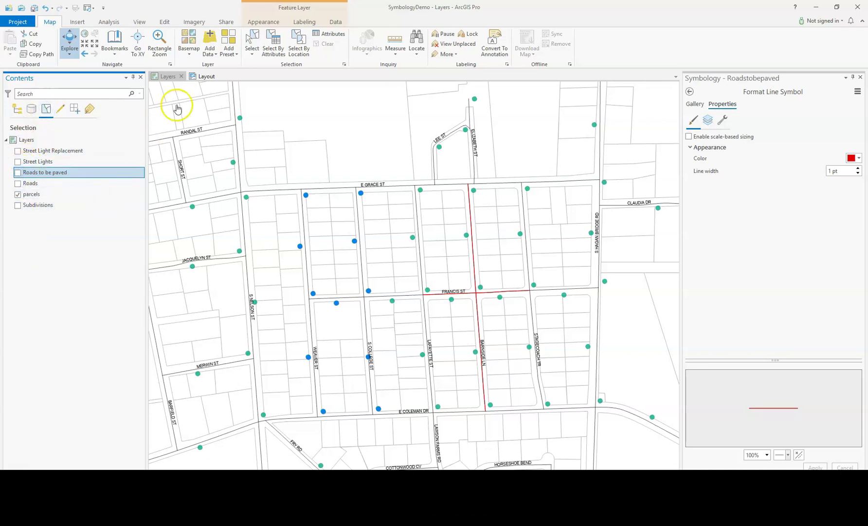
# Select the 155 parcels between E Grace St and E Coleman Dr using several boxes.
pyautogui.click(252, 43)
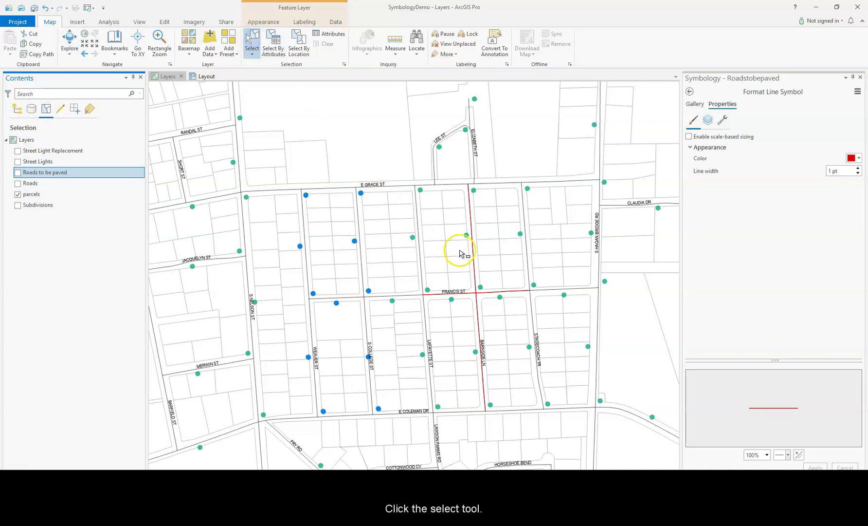
pyautogui.moveTo(513, 201); pyautogui.dragTo(383, 390)
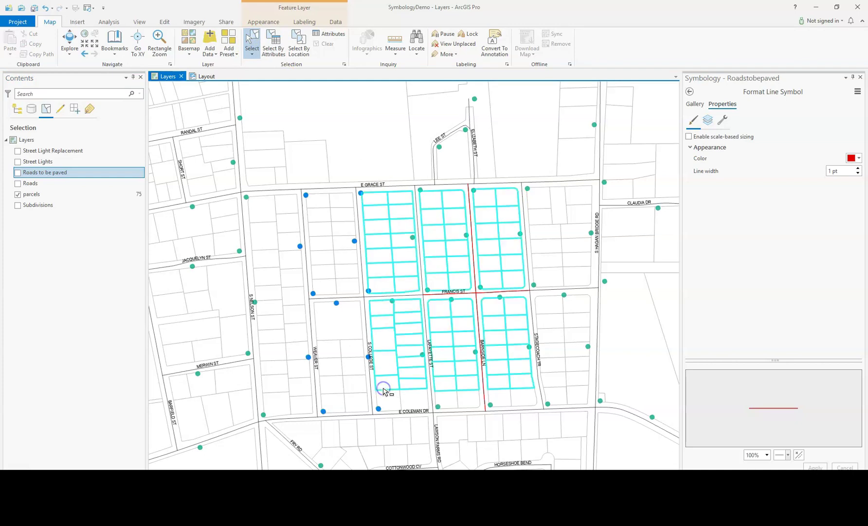
pyautogui.keyDown('shift'); pyautogui.click(395, 401); pyautogui.keyUp('shift')
pyautogui.keyDown('shift'); pyautogui.click(452, 401); pyautogui.keyUp('shift')
pyautogui.moveTo(516, 402); pyautogui.dragTo(517, 402)
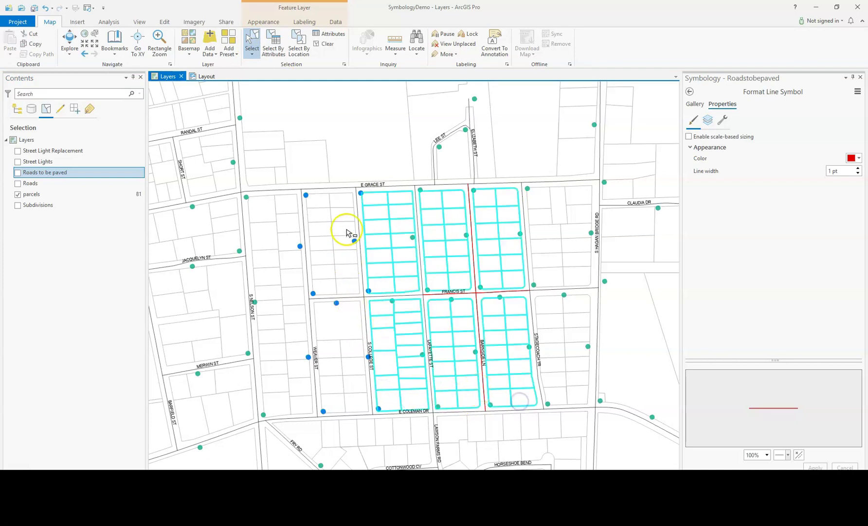
pyautogui.moveTo(347, 201); pyautogui.dragTo(310, 358)
pyautogui.moveTo(275, 401); pyautogui.dragTo(276, 403)
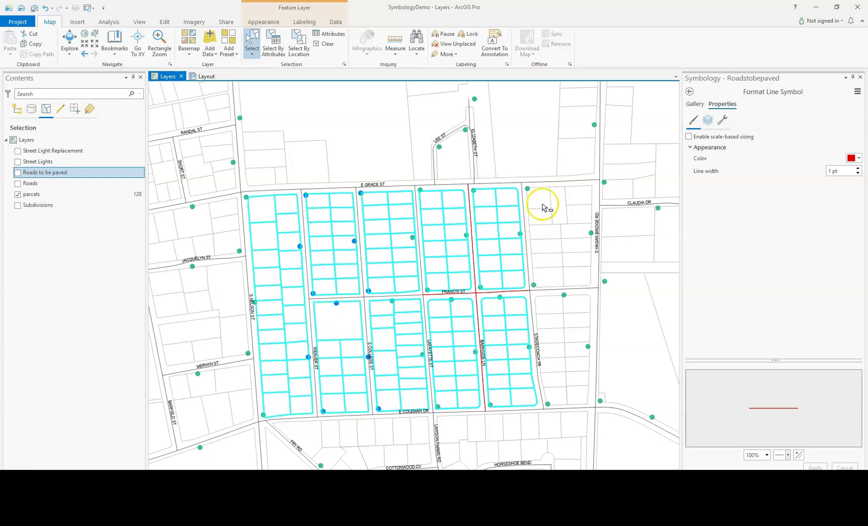
pyautogui.moveTo(578, 394); pyautogui.dragTo(580, 395)
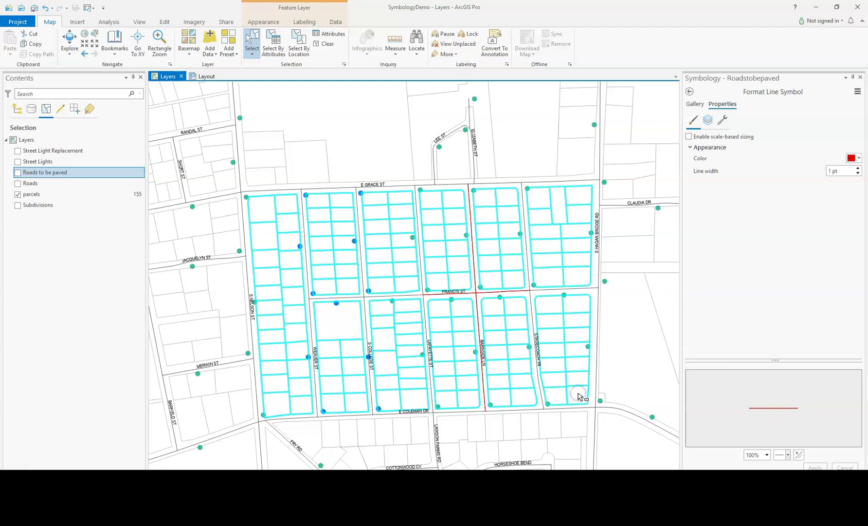
# Export the selected parcels as a new GirlScoutCookieDrive feature class.
pyautogui.rightClick(38, 197)
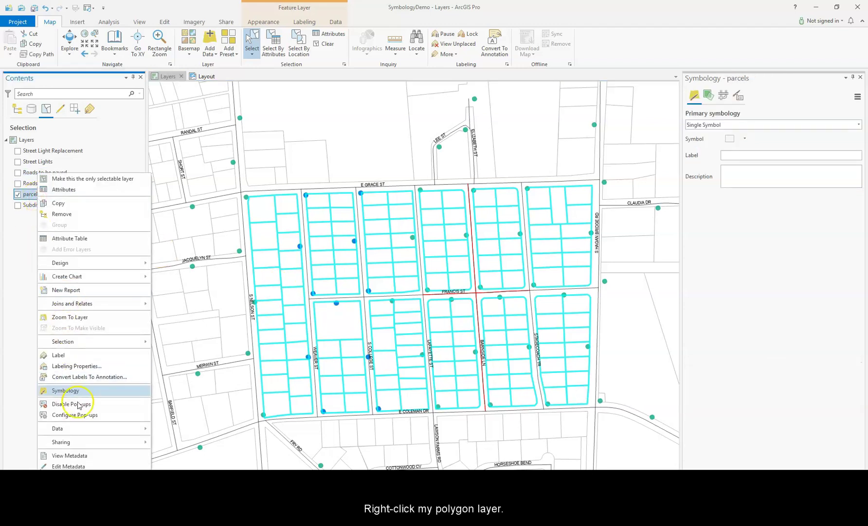
pyautogui.moveTo(103, 432)
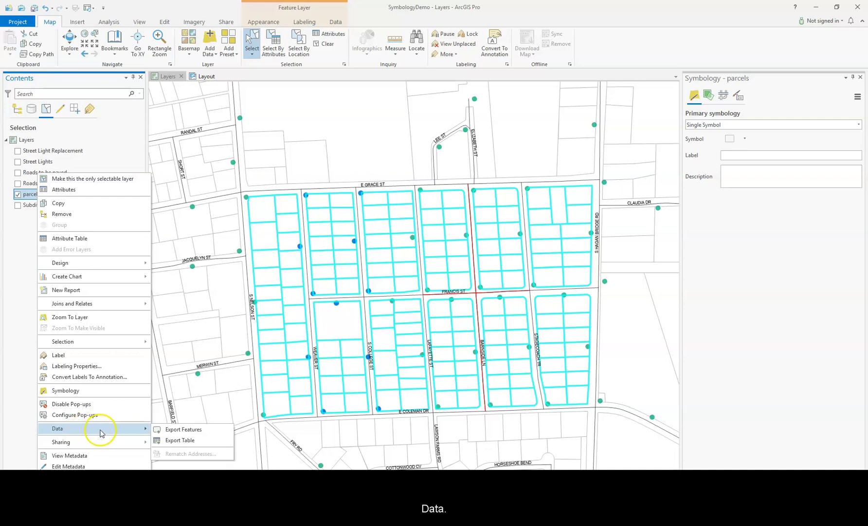
pyautogui.click(198, 431)
pyautogui.click(746, 170)
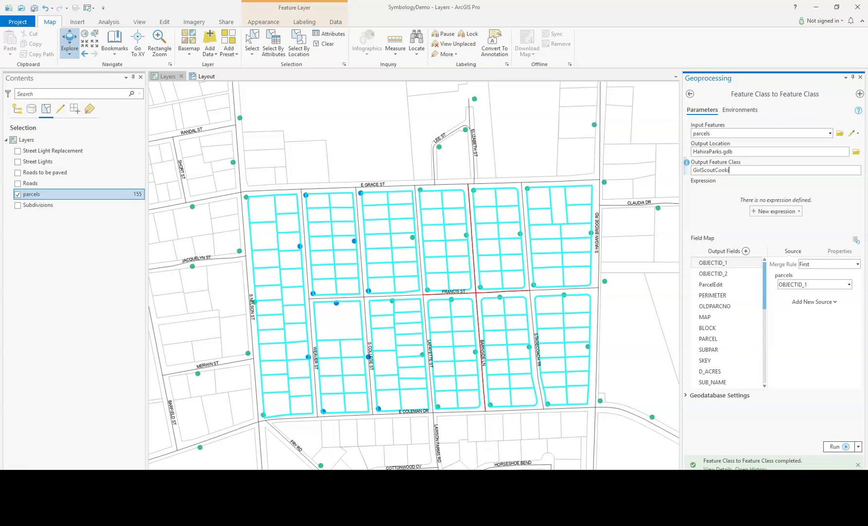
pyautogui.click(835, 447)
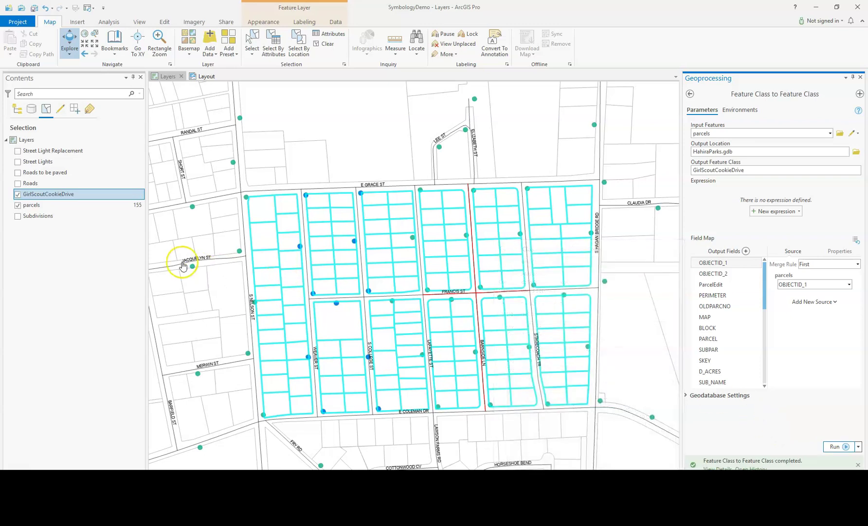
# Clear the parcel selection and open GirlScoutCookieDrive's polygon symbol settings.
pyautogui.click(17, 109)
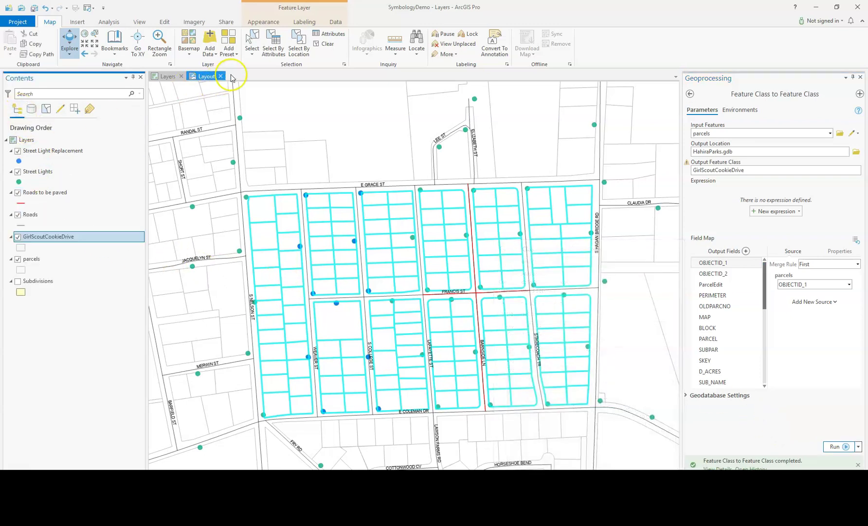
pyautogui.click(323, 43)
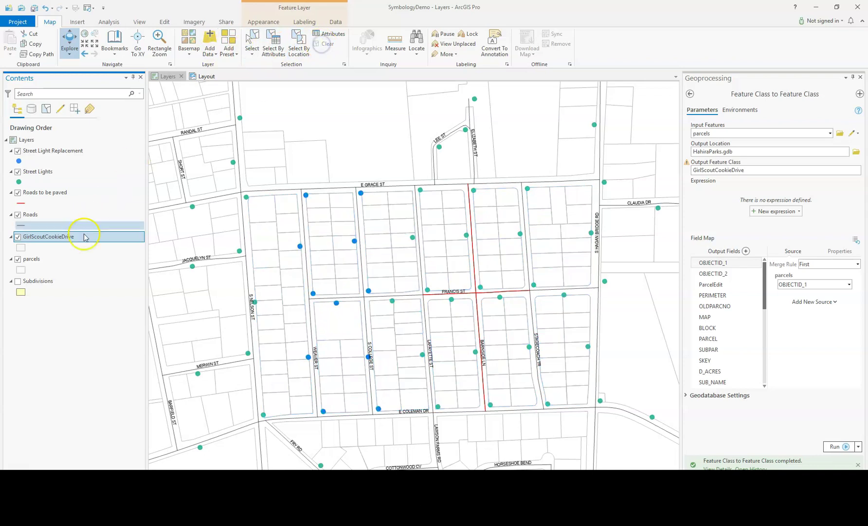
pyautogui.click(20, 247)
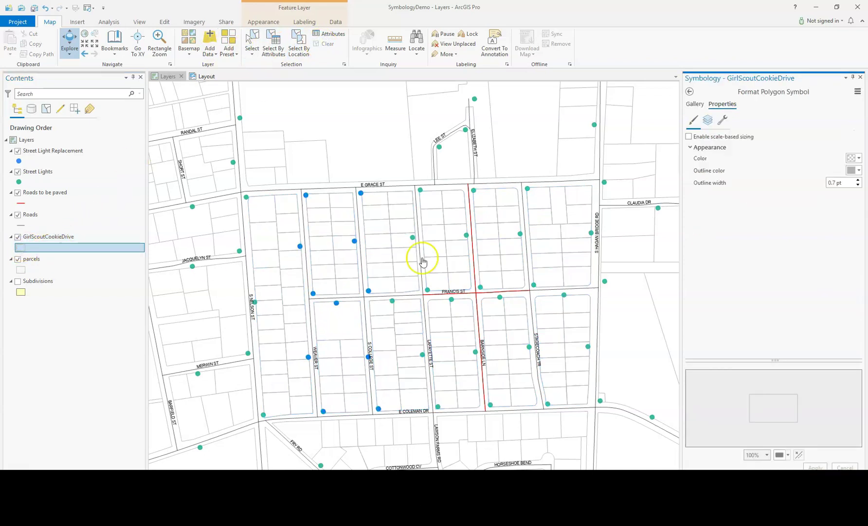